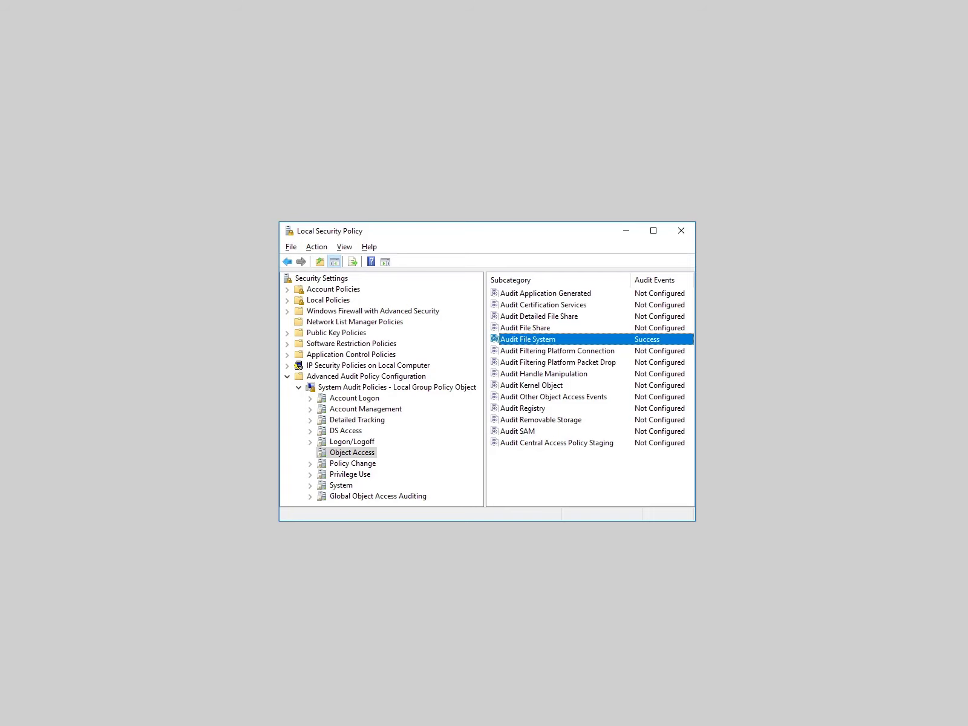
key(Return)
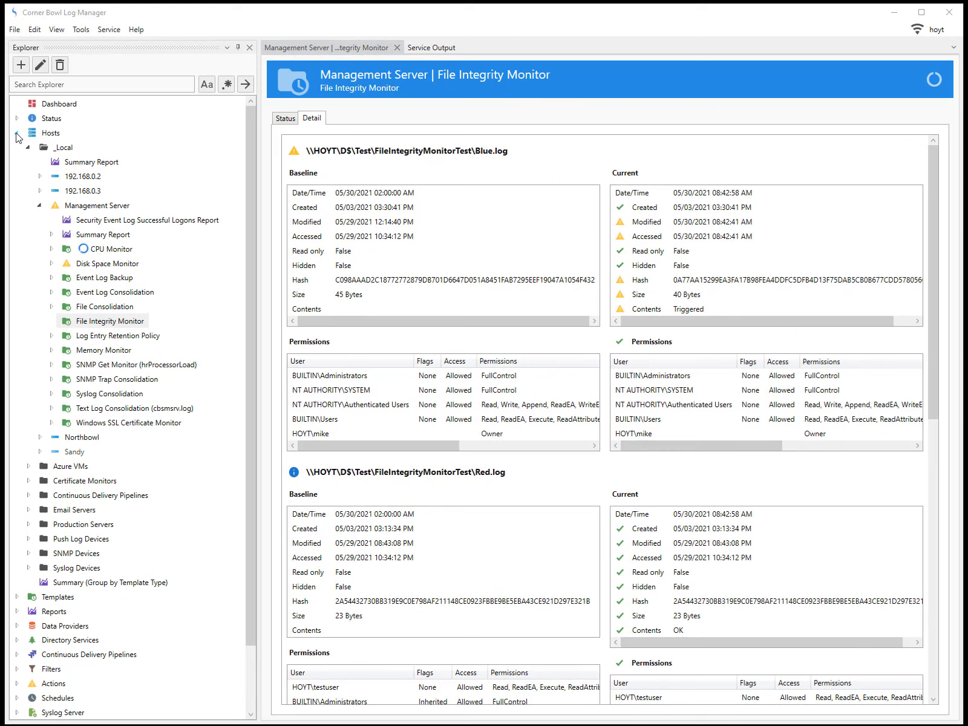
- Open the template properties of Real-Time Audit File System from the Real-Time Monitors group in Sample Templates
click(17, 134)
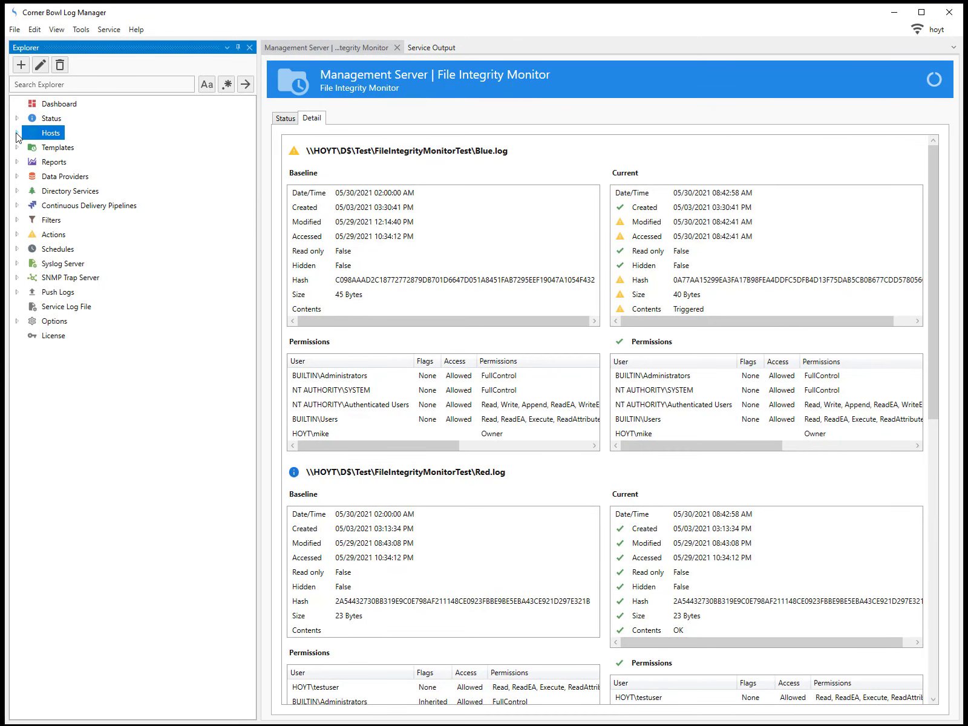
click(17, 148)
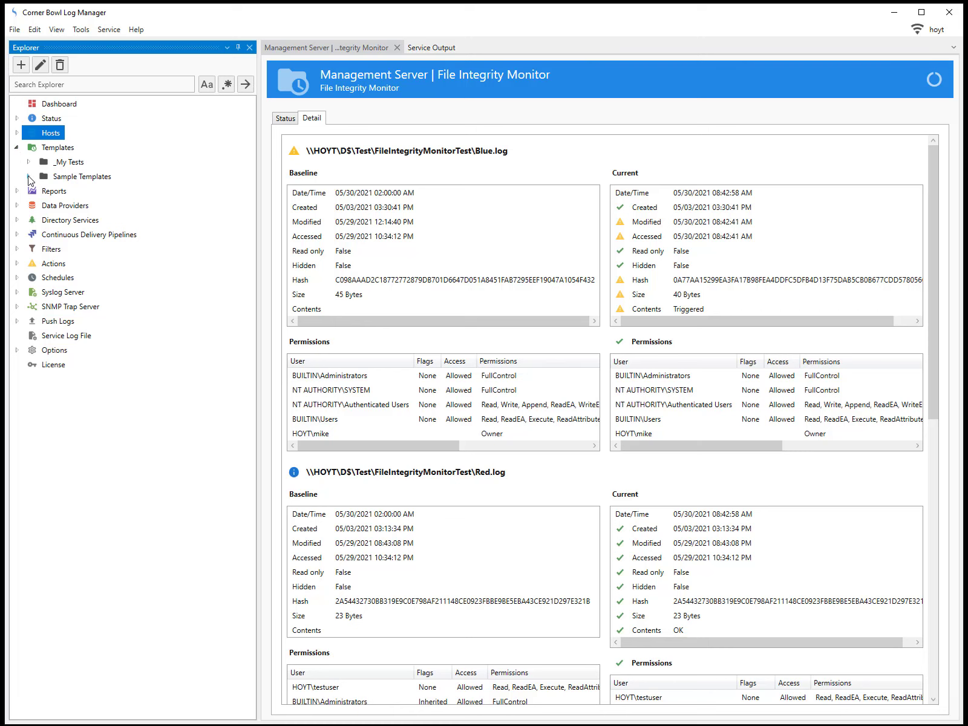
click(28, 176)
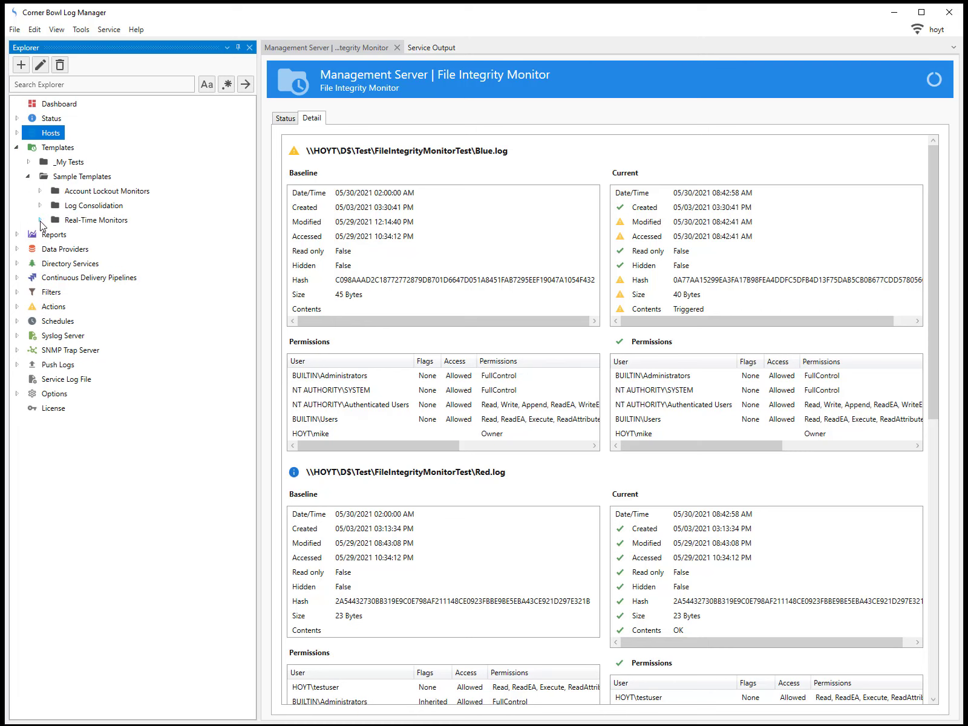
click(39, 220)
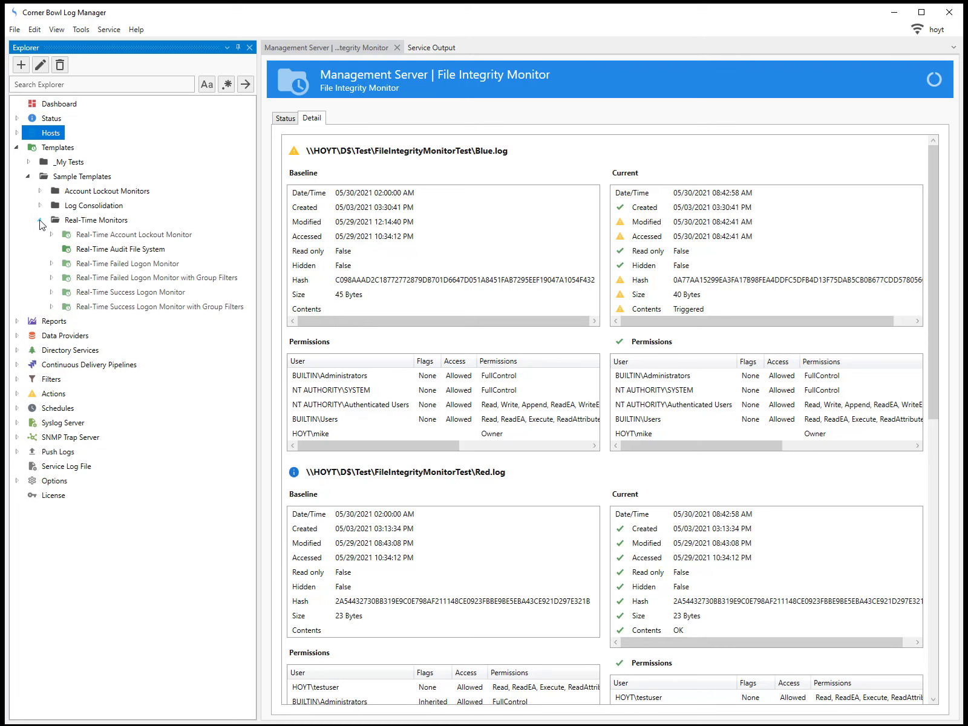
click(96, 255)
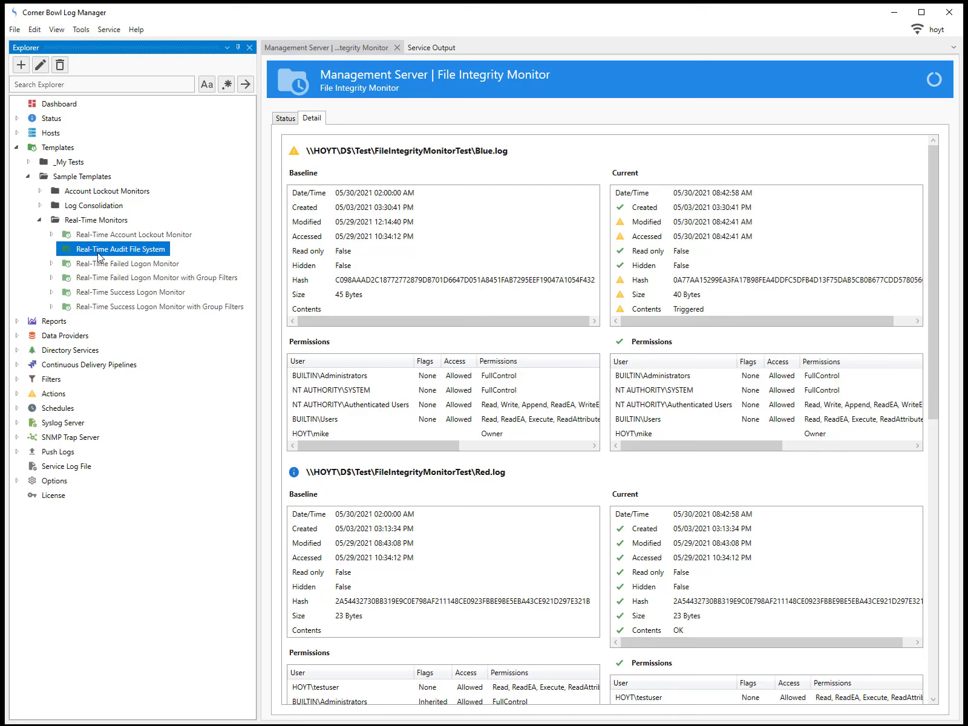
click(79, 30)
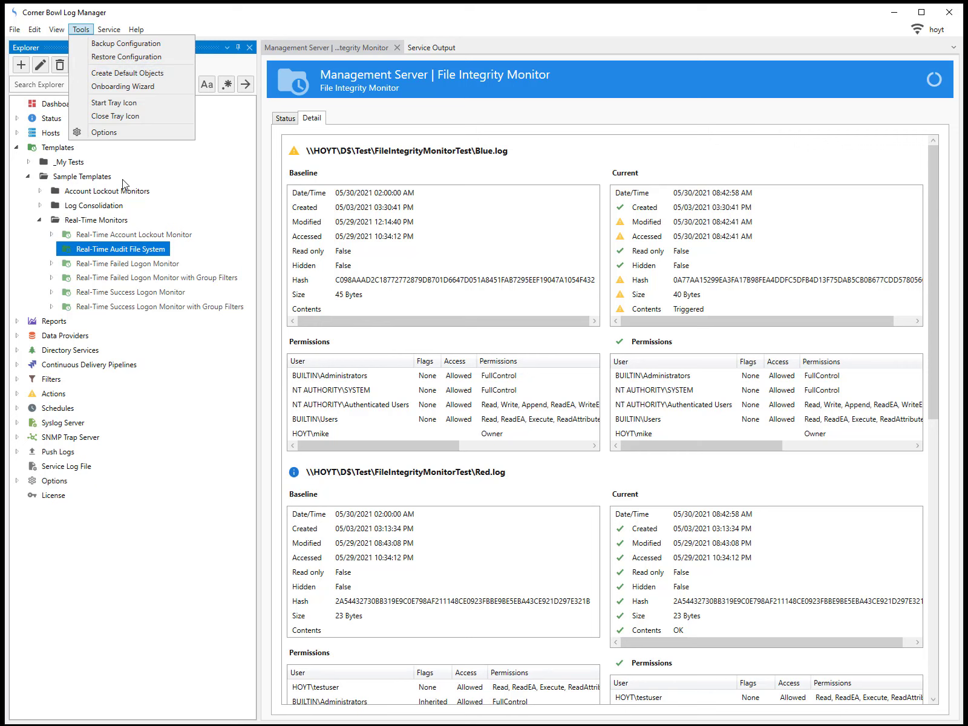
click(116, 253)
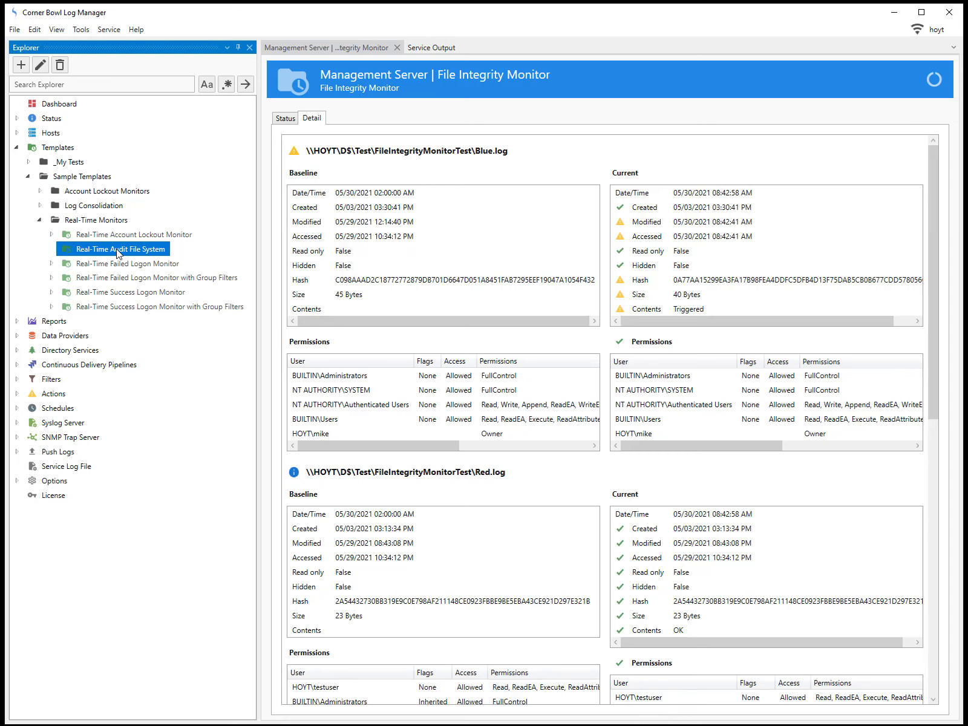
right_click(117, 253)
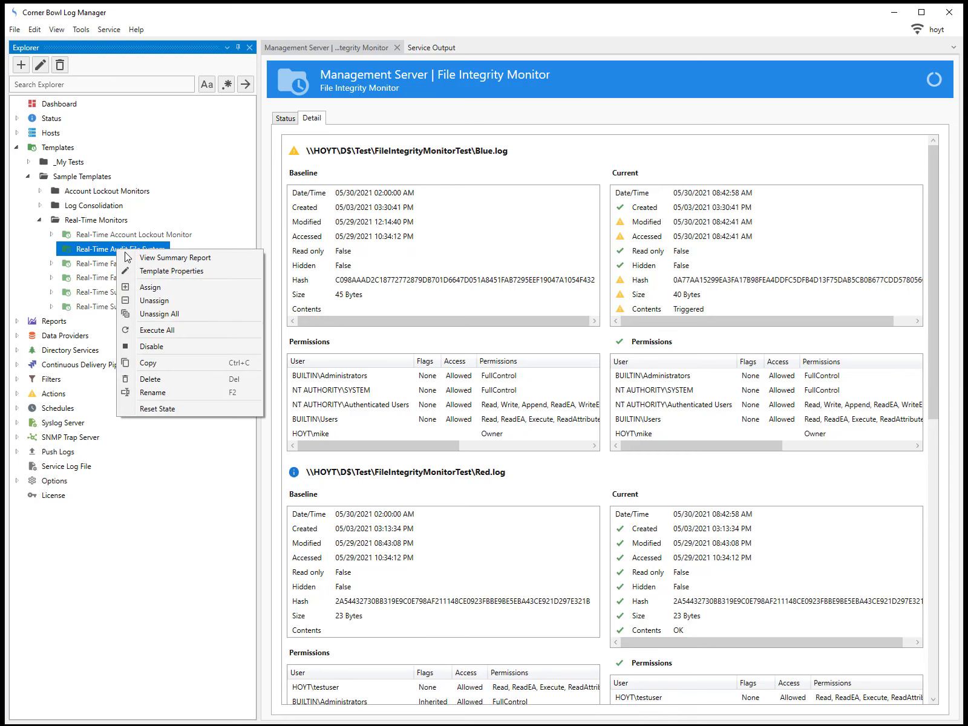
click(145, 270)
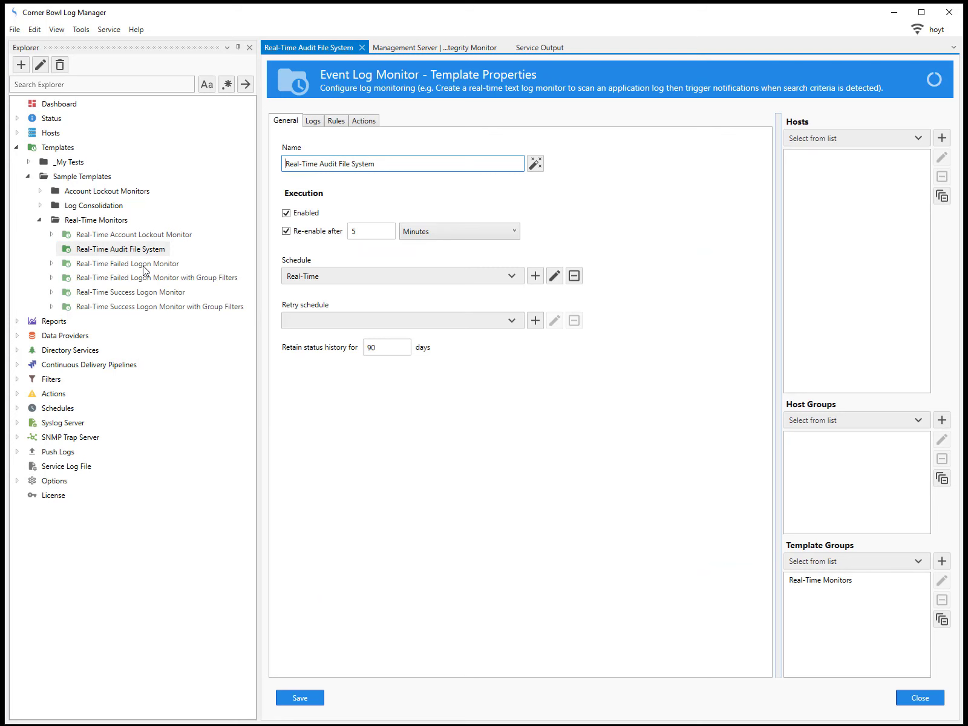
- Review the template's rules, assign the Management Server host from the _Local group to it, and save the template
click(335, 123)
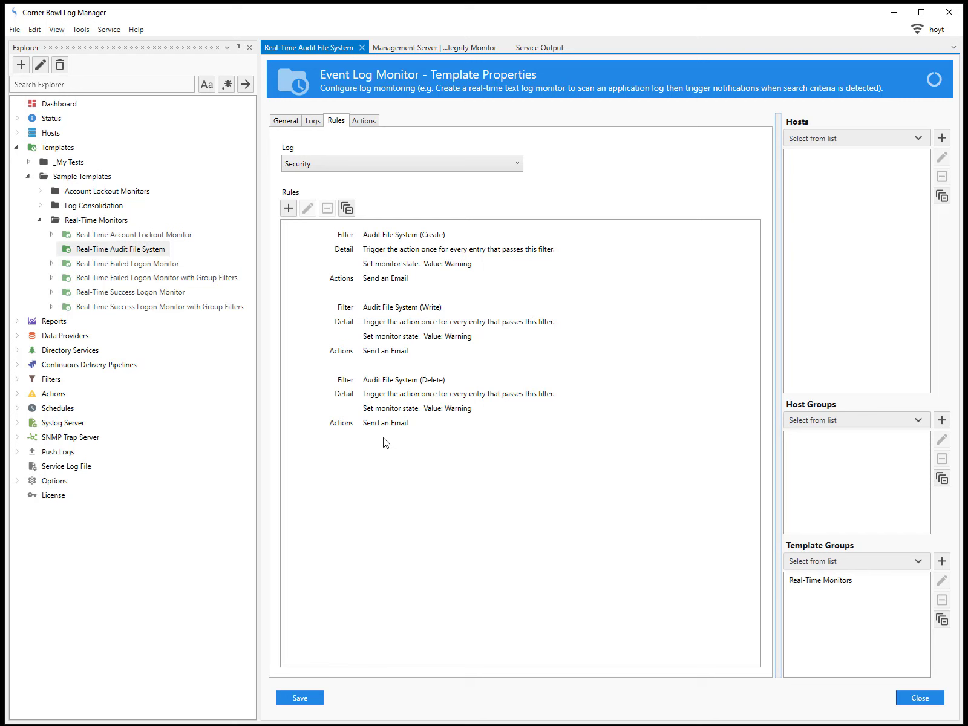
click(919, 139)
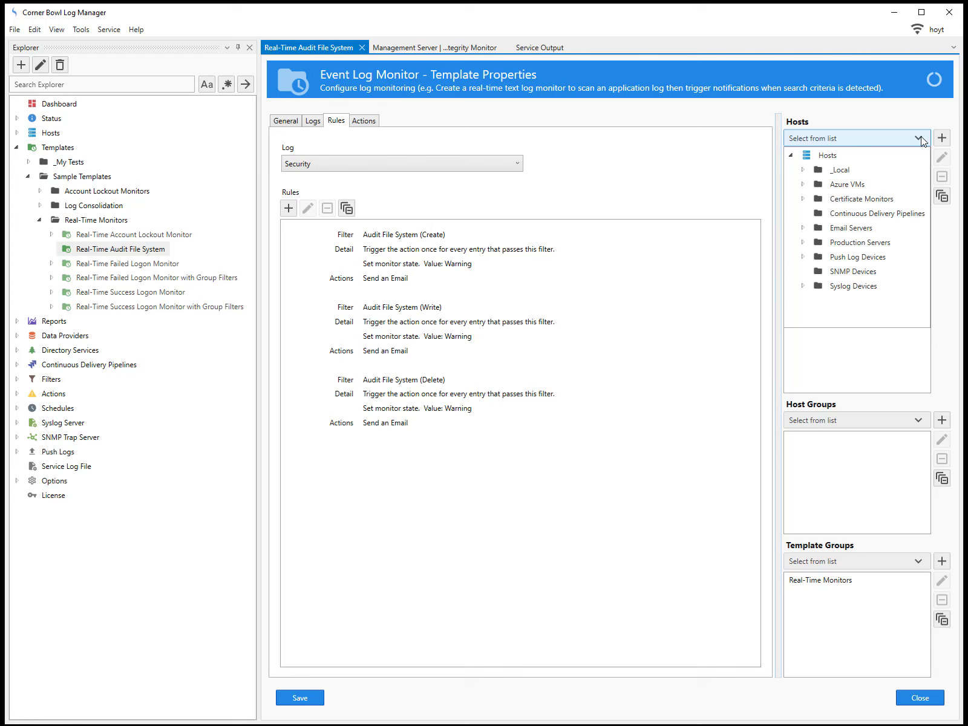
click(803, 170)
click(855, 216)
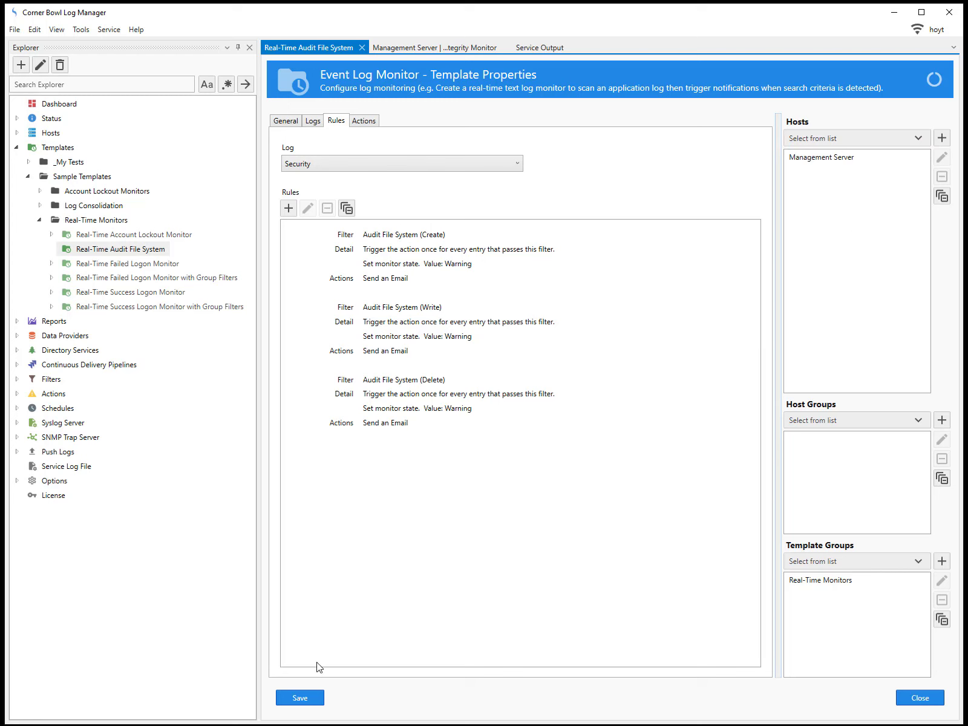
click(307, 700)
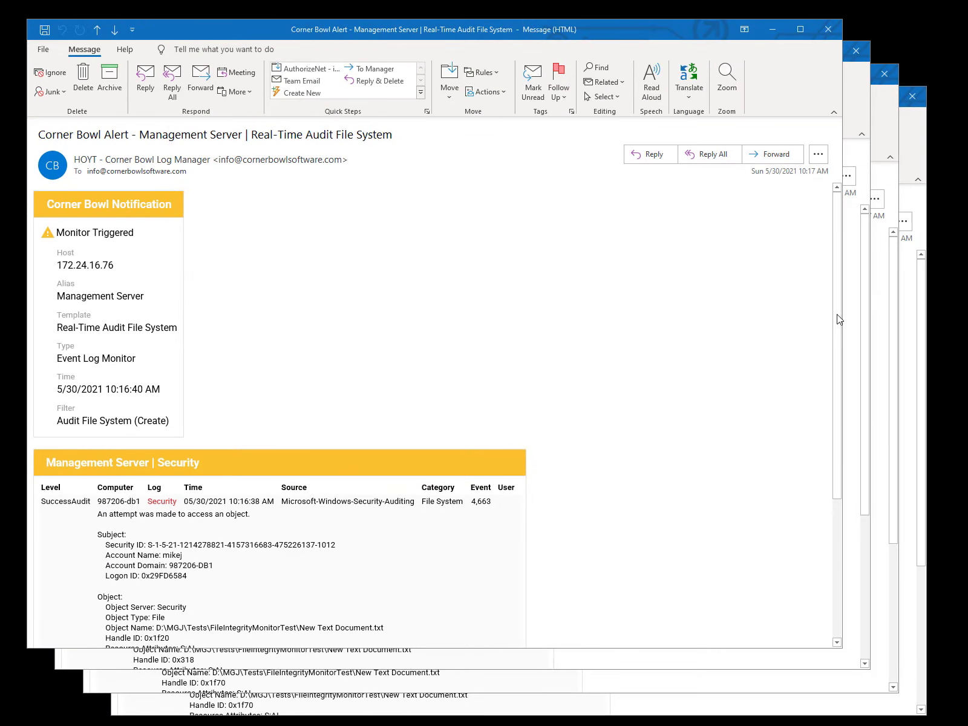
- Switch to the Outlook alert messages and read the event details for the Audit File System Create, Write and Delete filters
scroll(836, 313, down, 5)
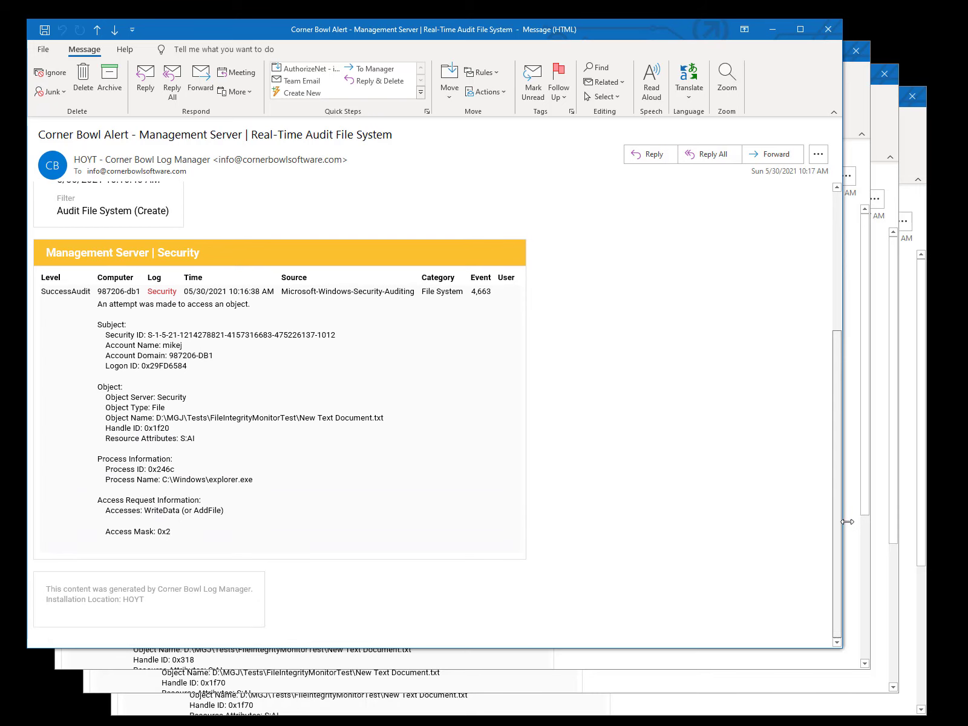
click(865, 376)
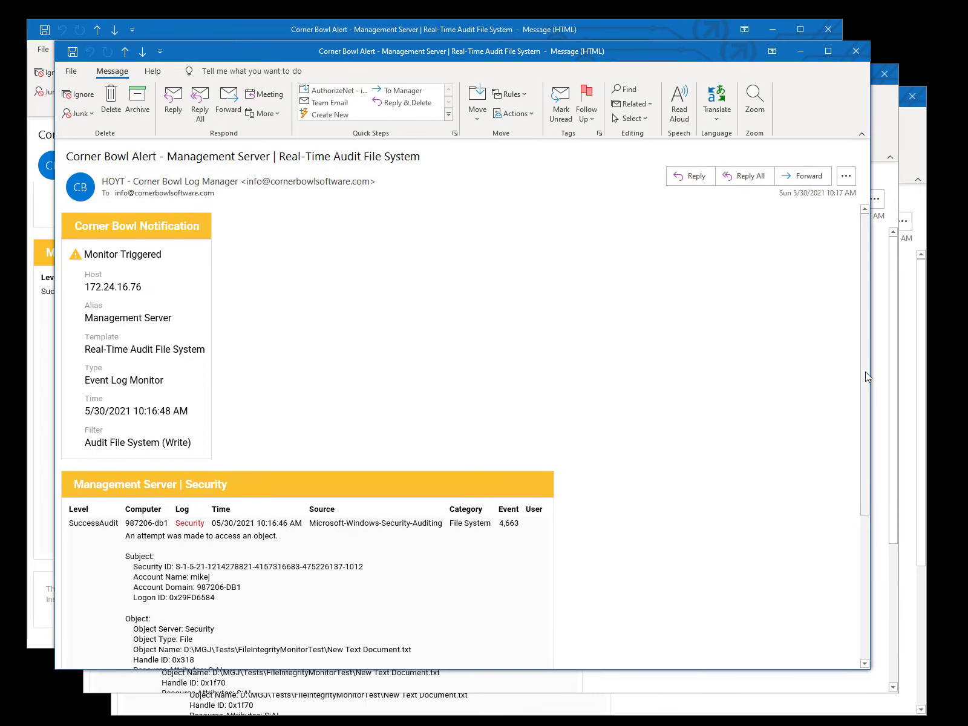
drag(865, 375, 866, 517)
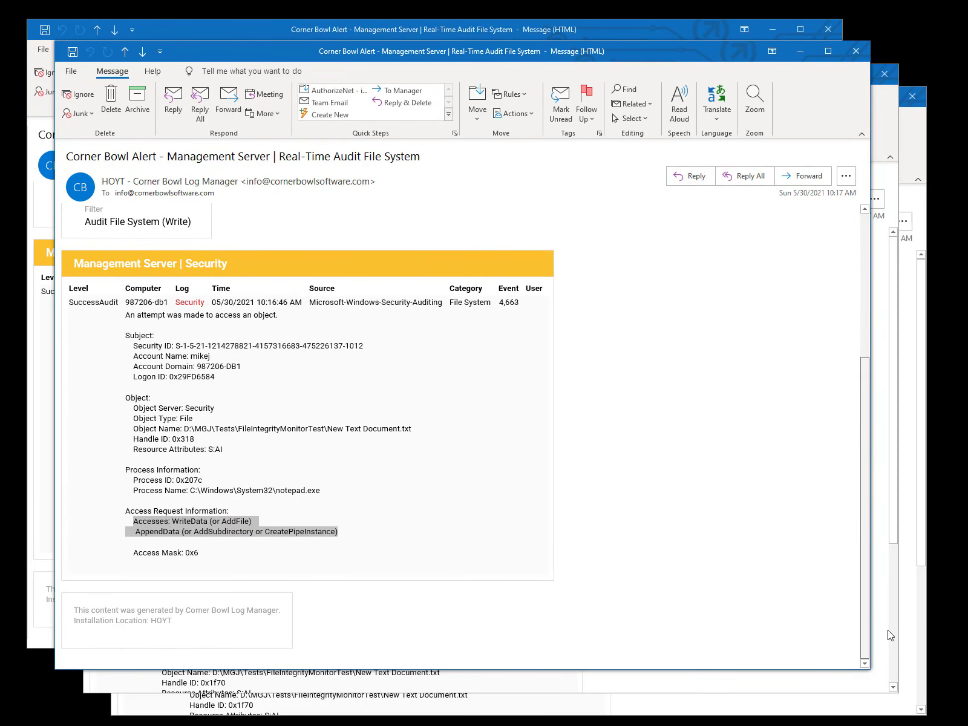
click(894, 323)
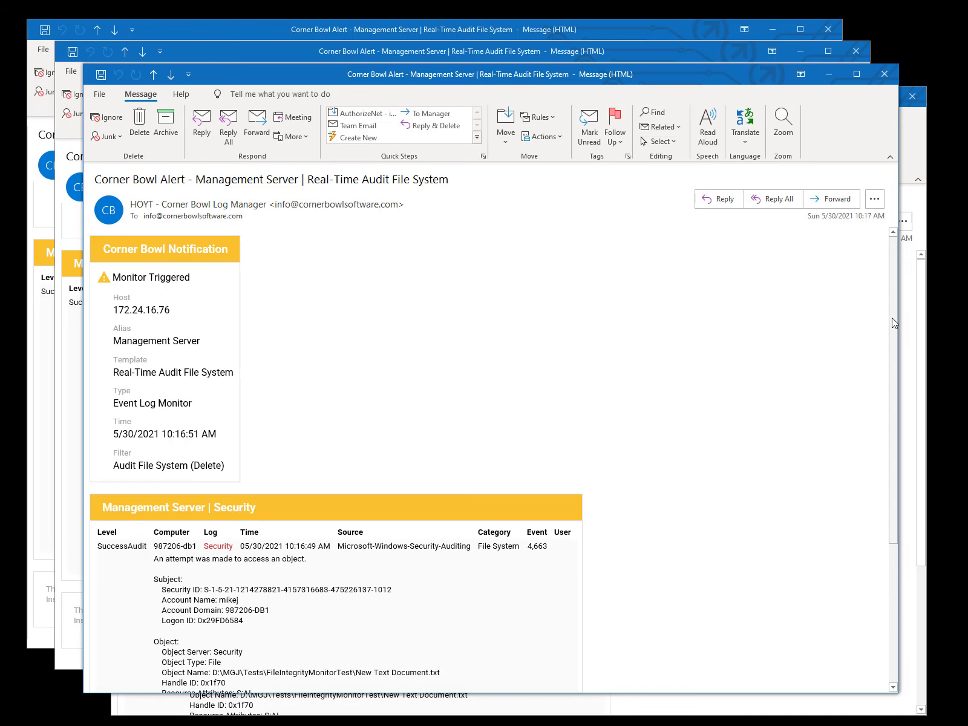
drag(892, 318, 889, 514)
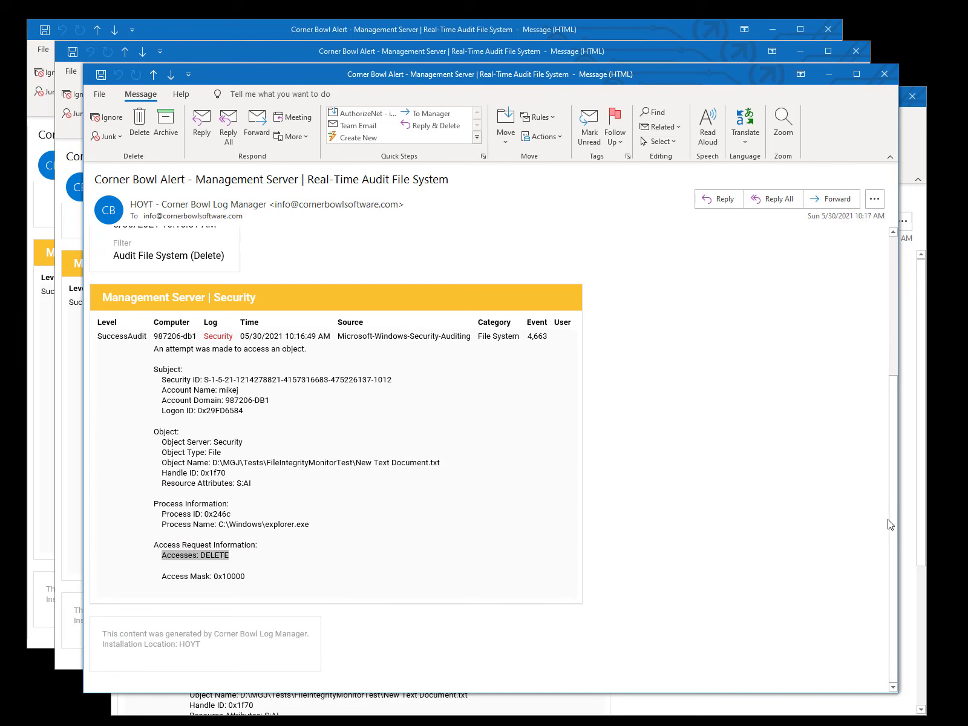
click(904, 140)
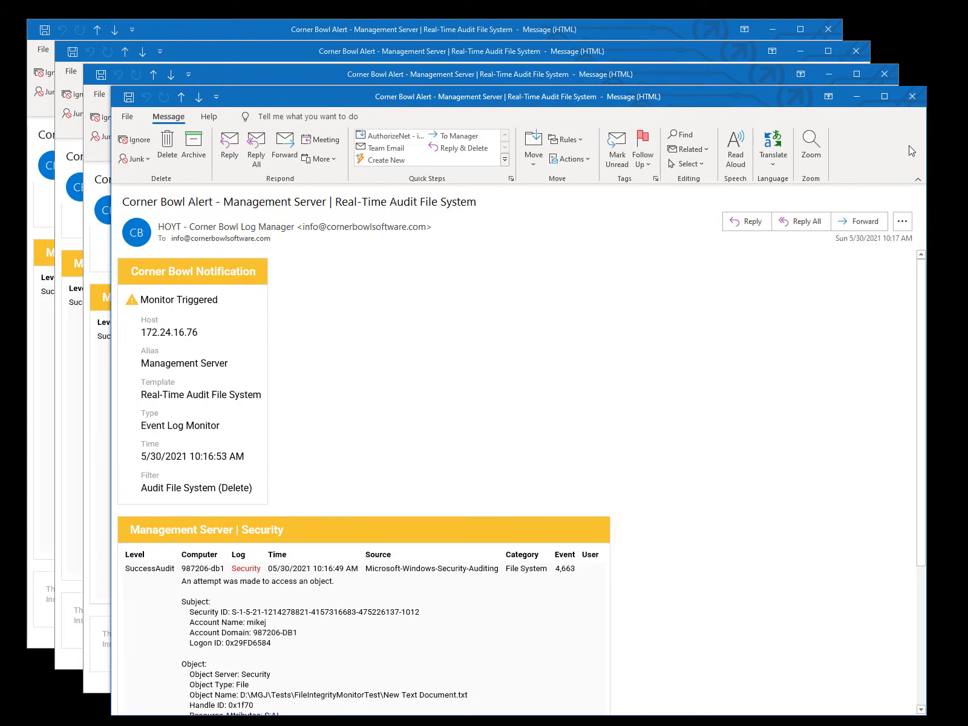
drag(923, 367, 944, 581)
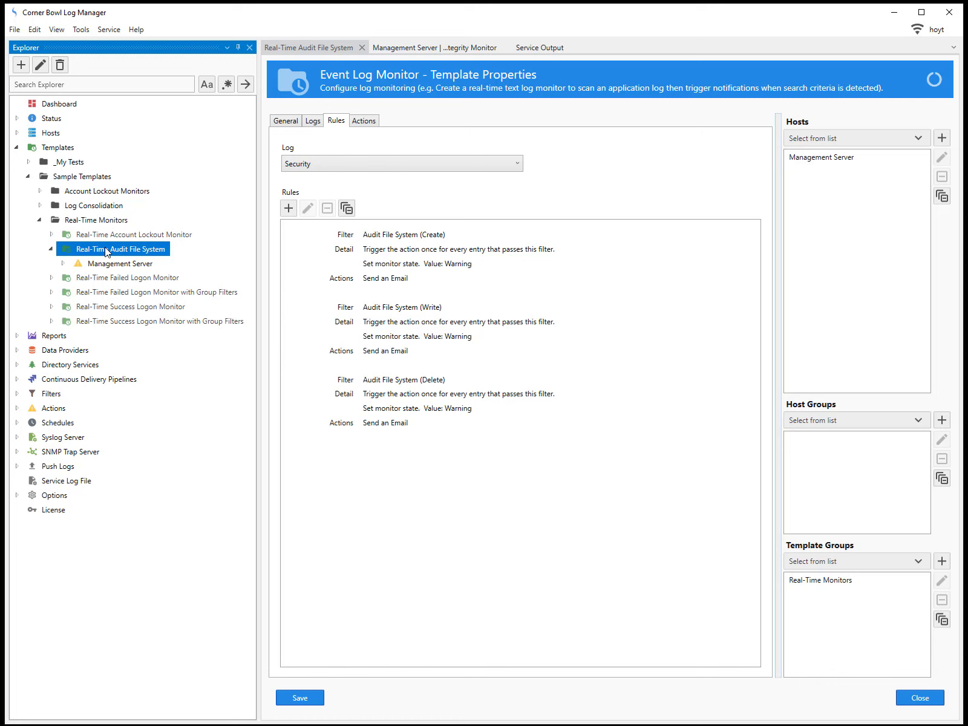
- Create a File Integrity Monitor template from File and Directory Monitors and enter "My" in its name
click(14, 29)
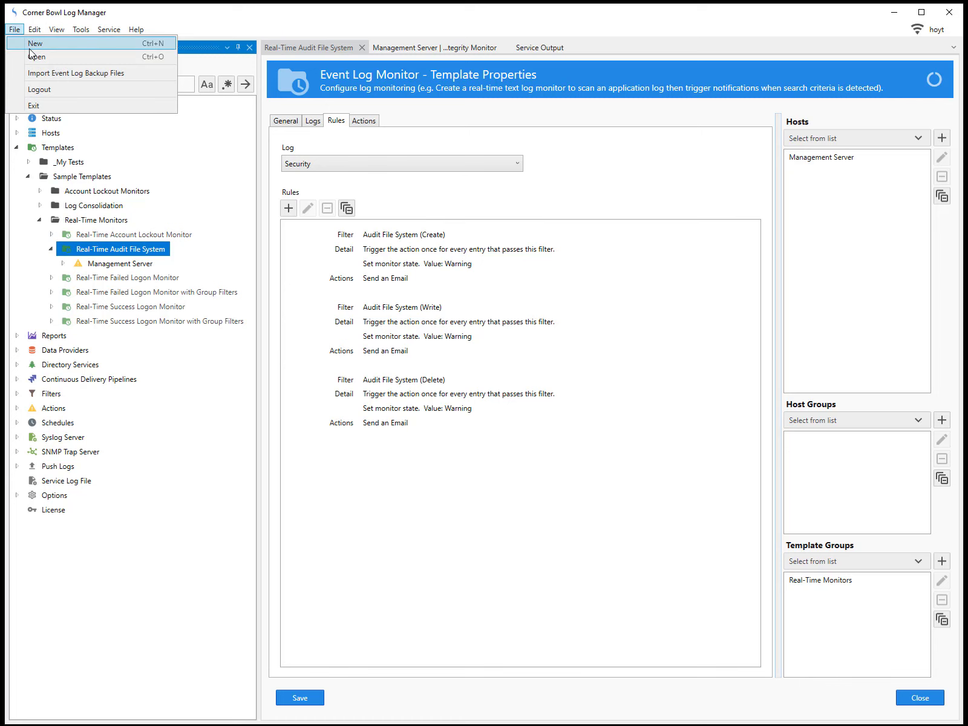
click(29, 46)
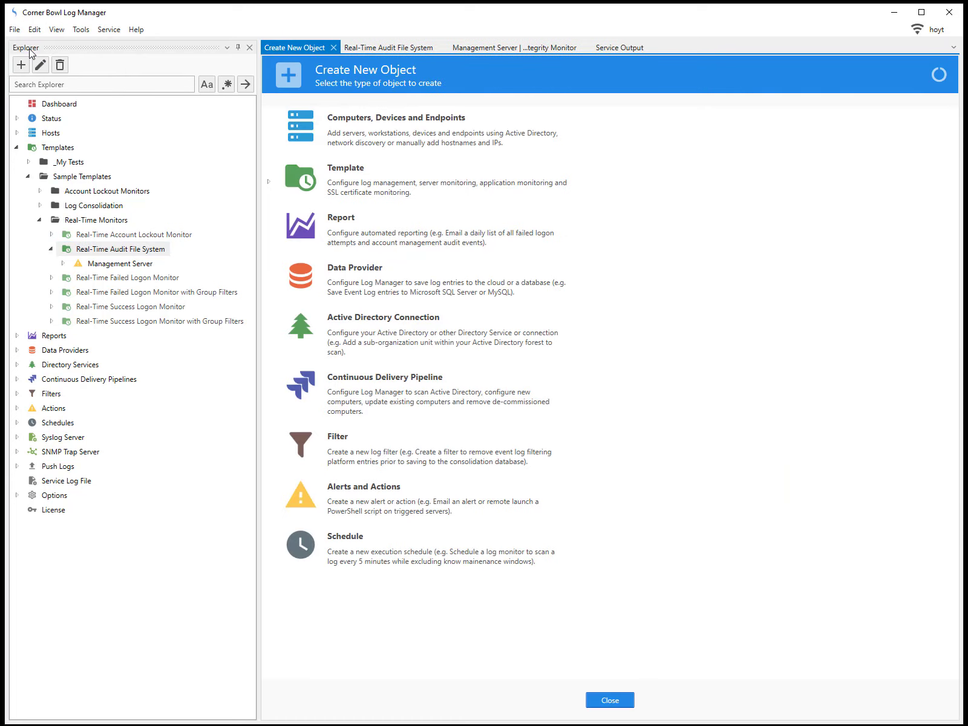
click(268, 182)
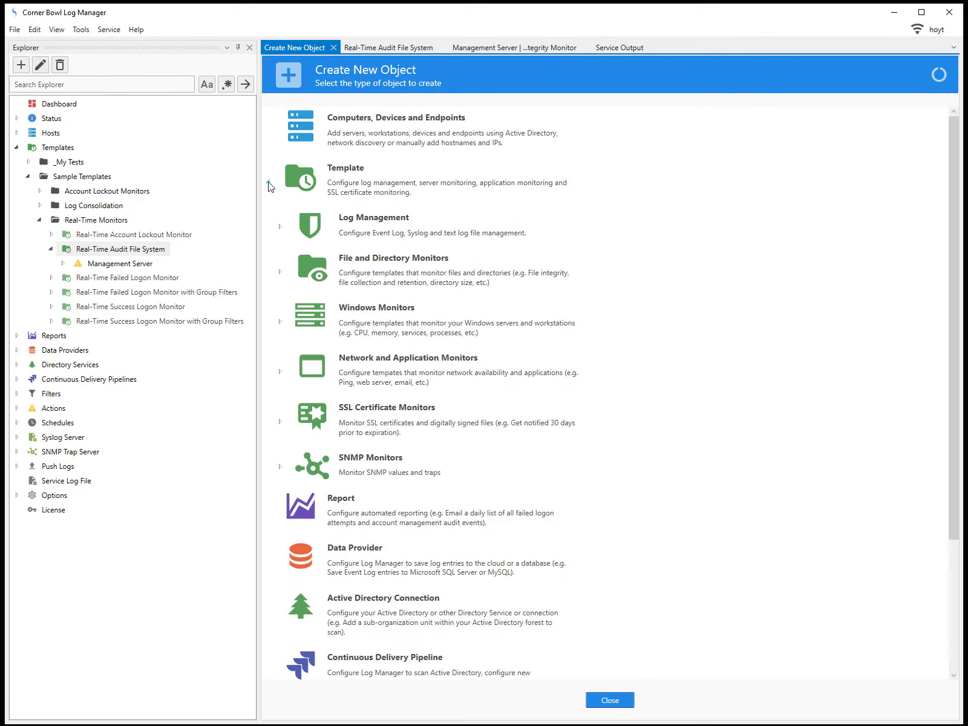
click(280, 273)
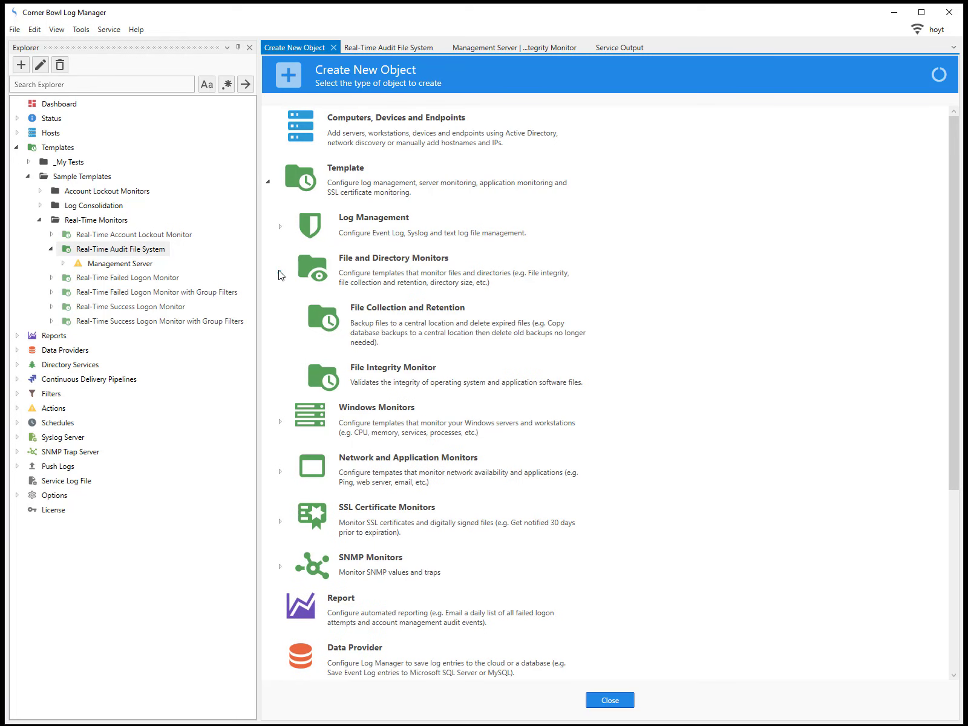
double_click(376, 378)
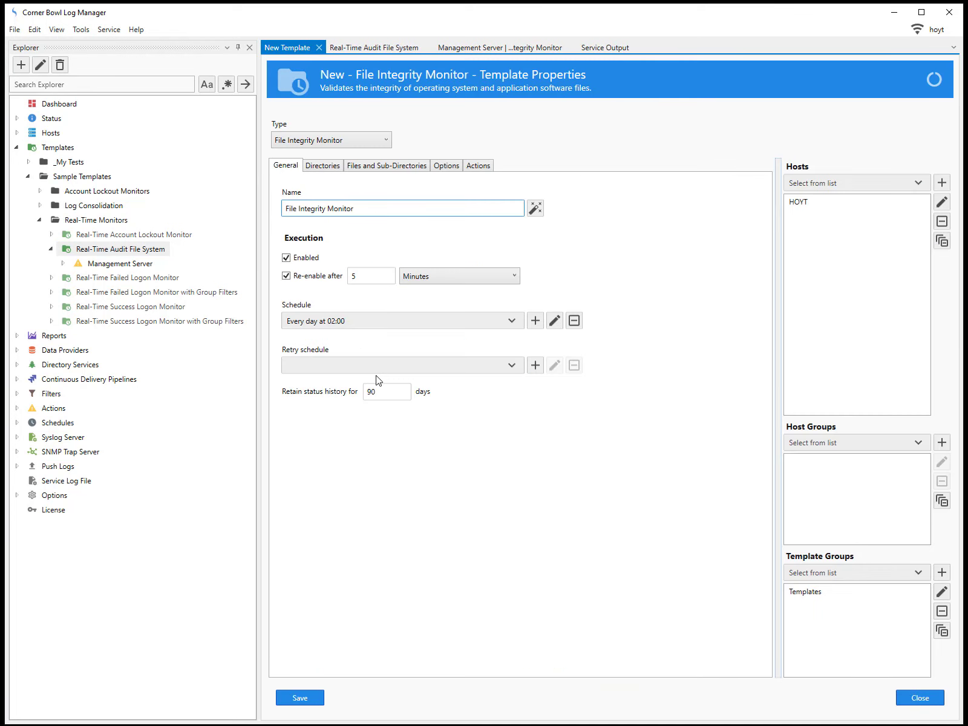
text(My)
- Add the directory D:\Test\FileIntegrityMonitorTest to the new template's monitored directories
click(325, 172)
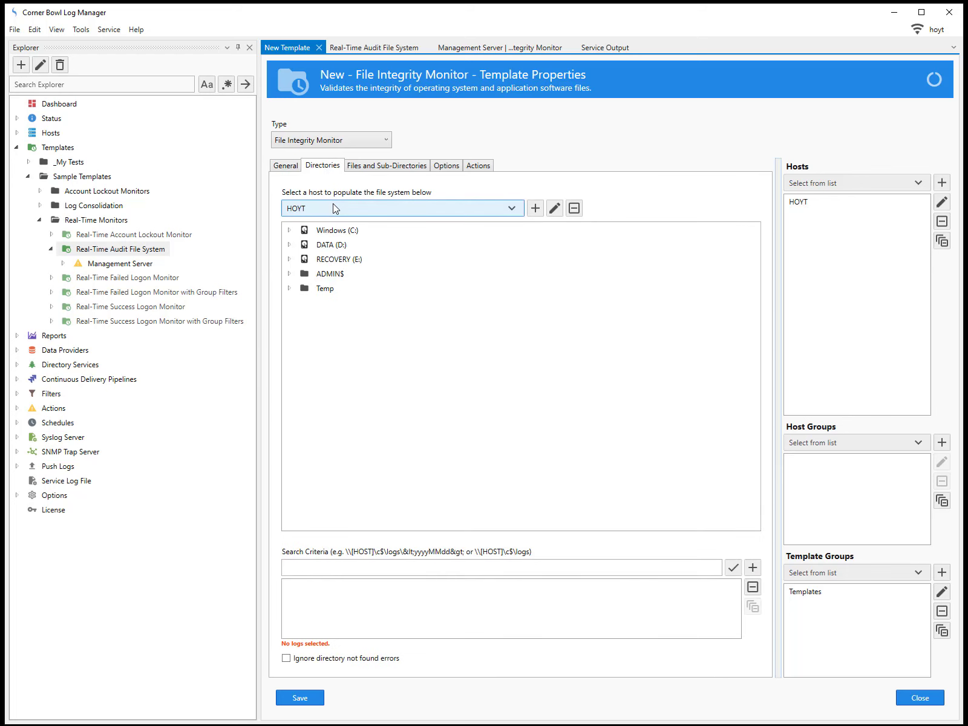
click(289, 244)
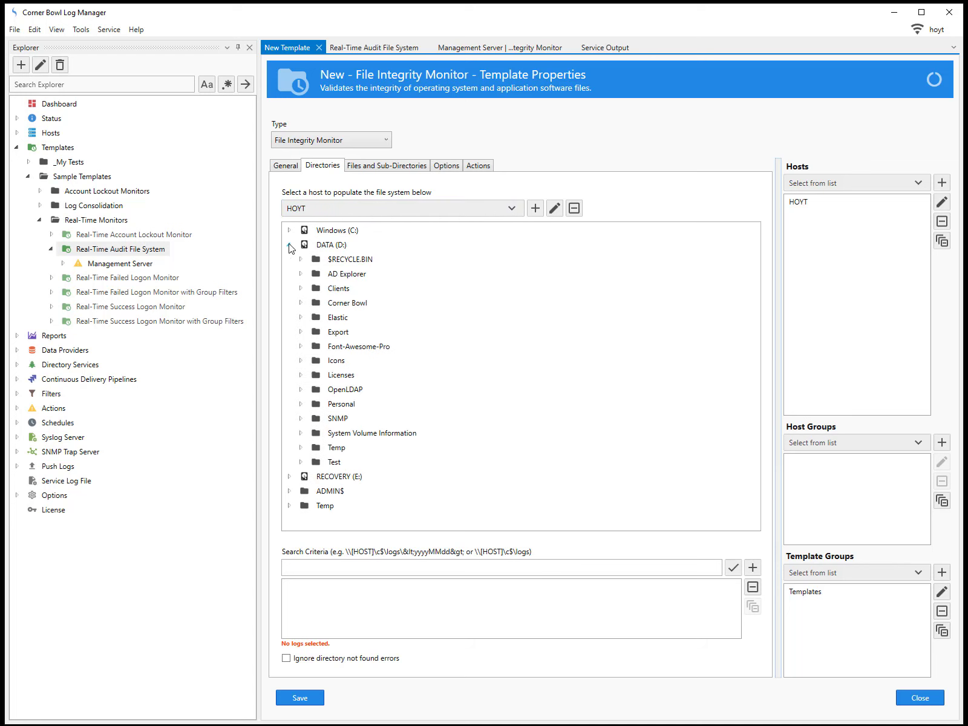
click(300, 461)
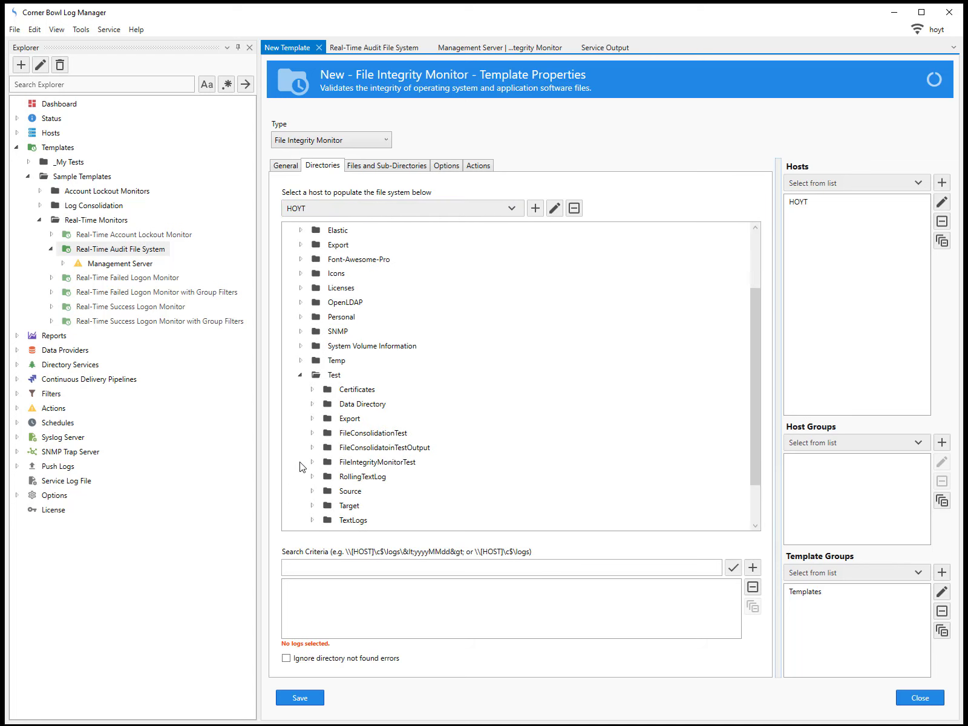
click(353, 461)
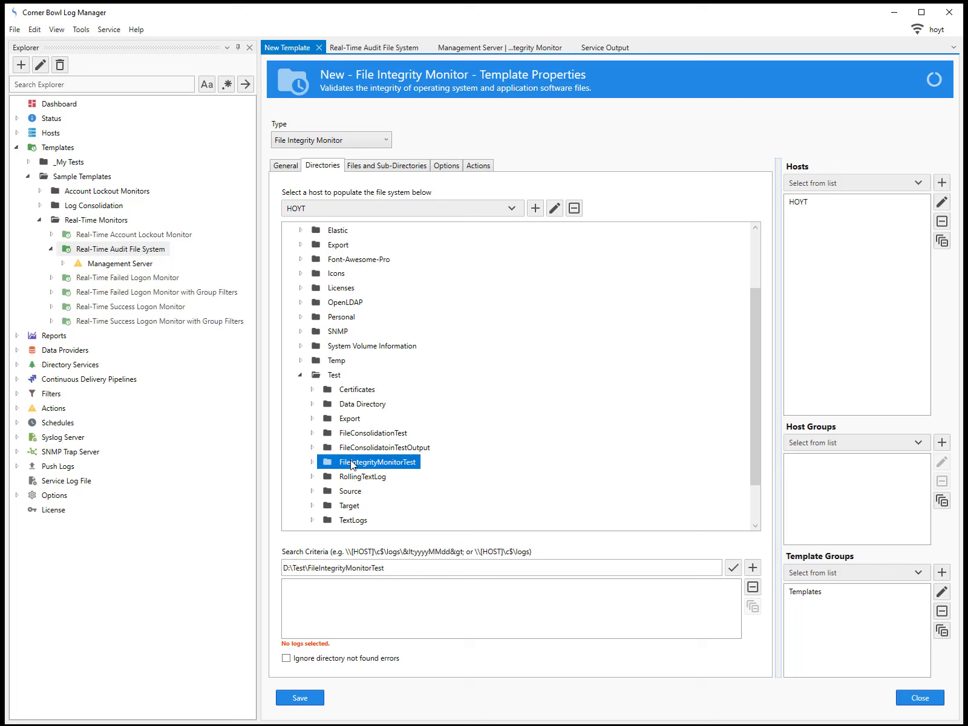
click(752, 569)
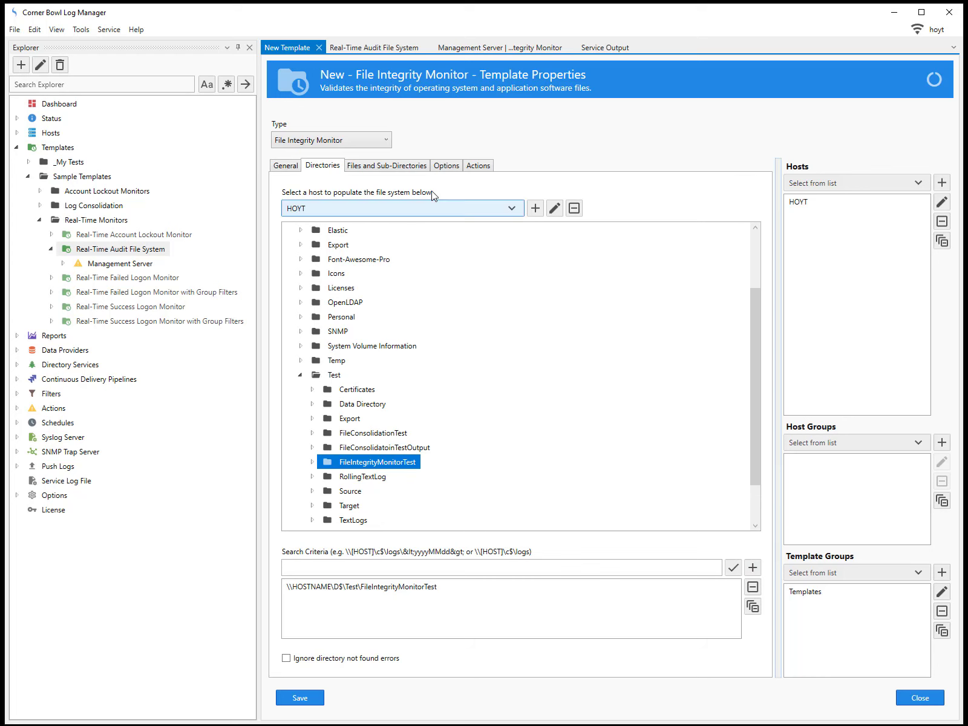
- Review the sub-directory, file mask and monitored attribute options, and assign the Send an Email action to On Trigger
click(404, 168)
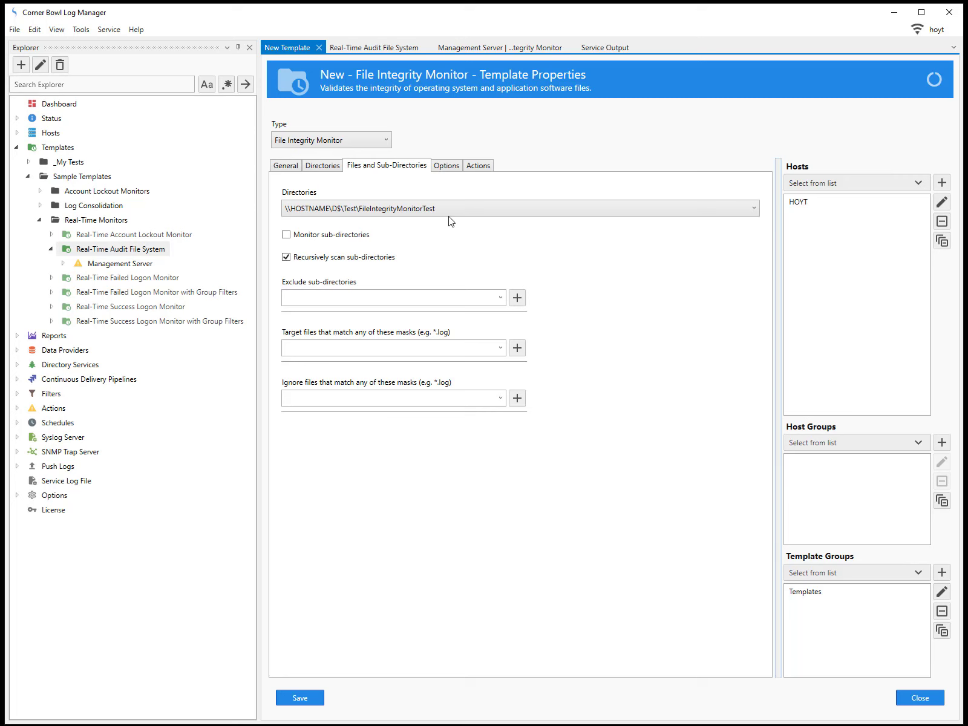
click(445, 168)
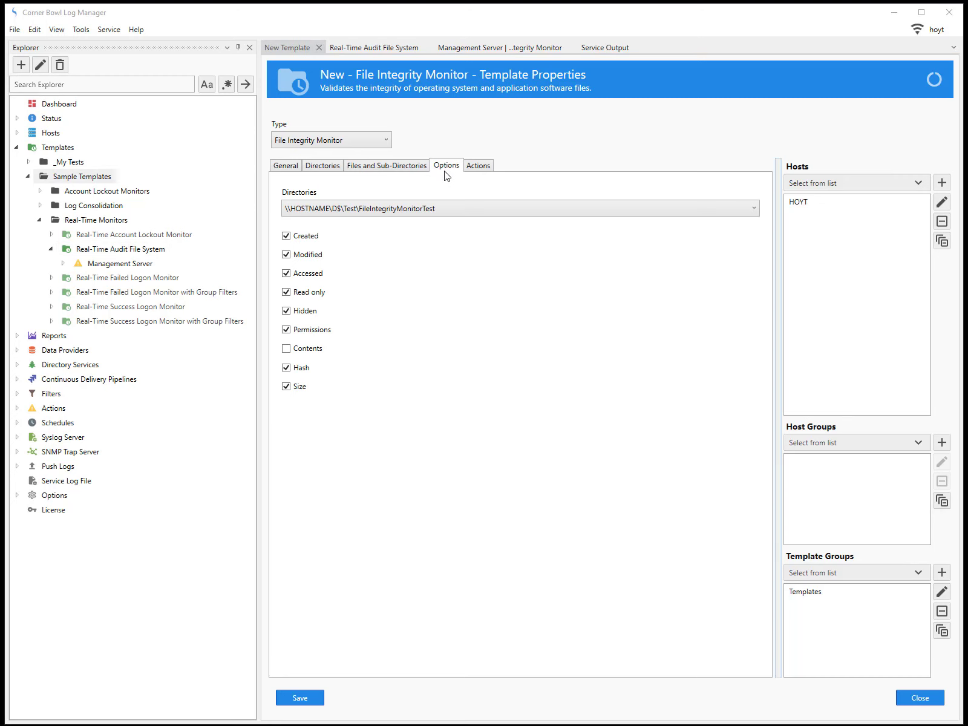
click(478, 169)
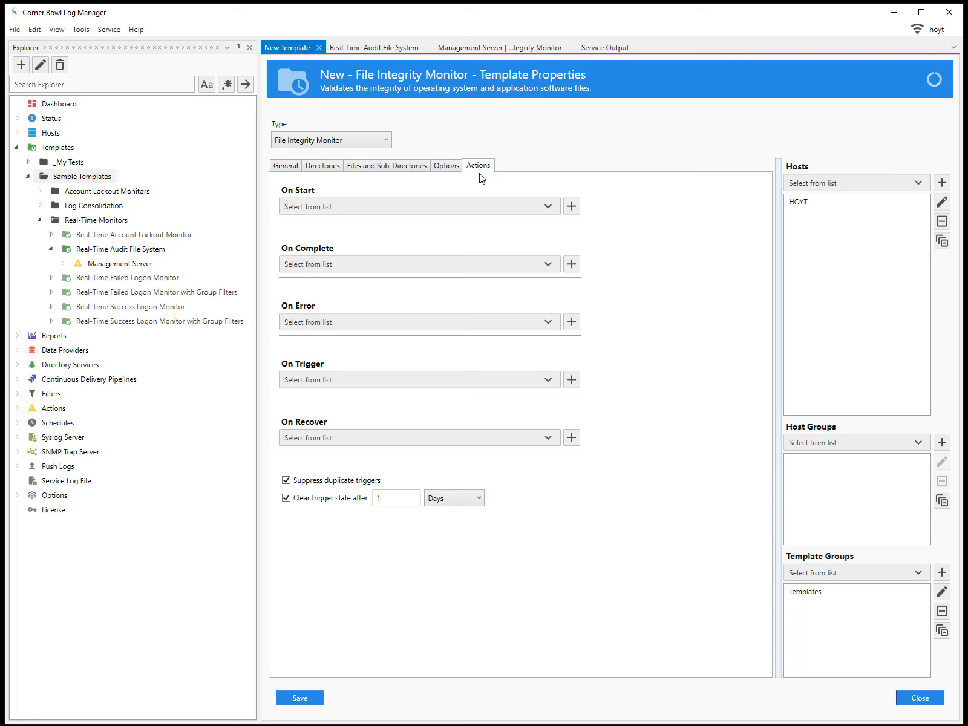
click(548, 379)
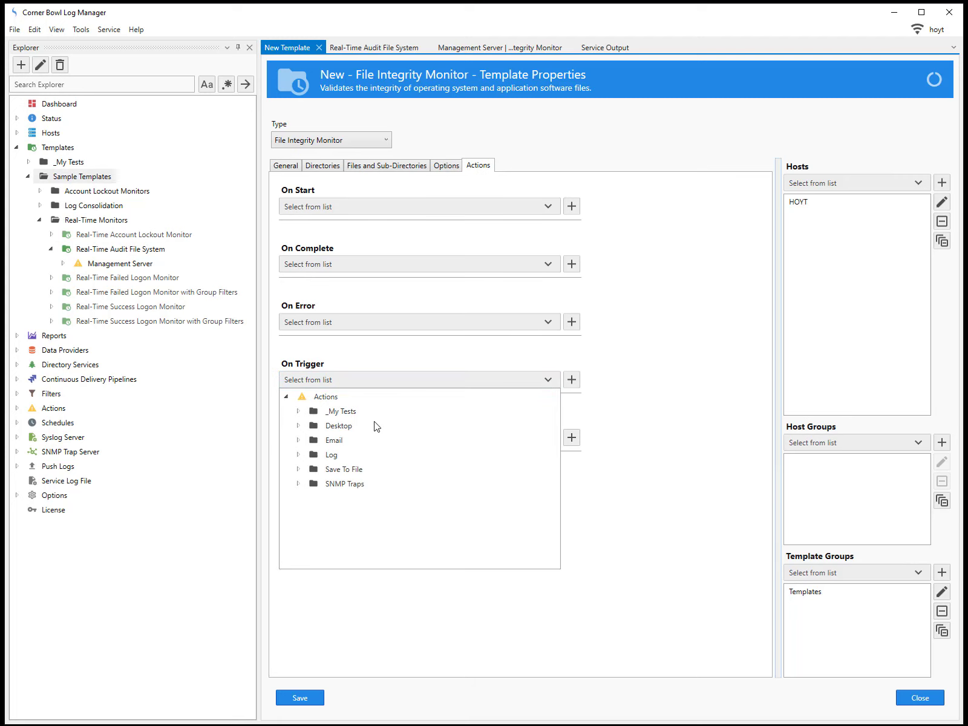
click(298, 440)
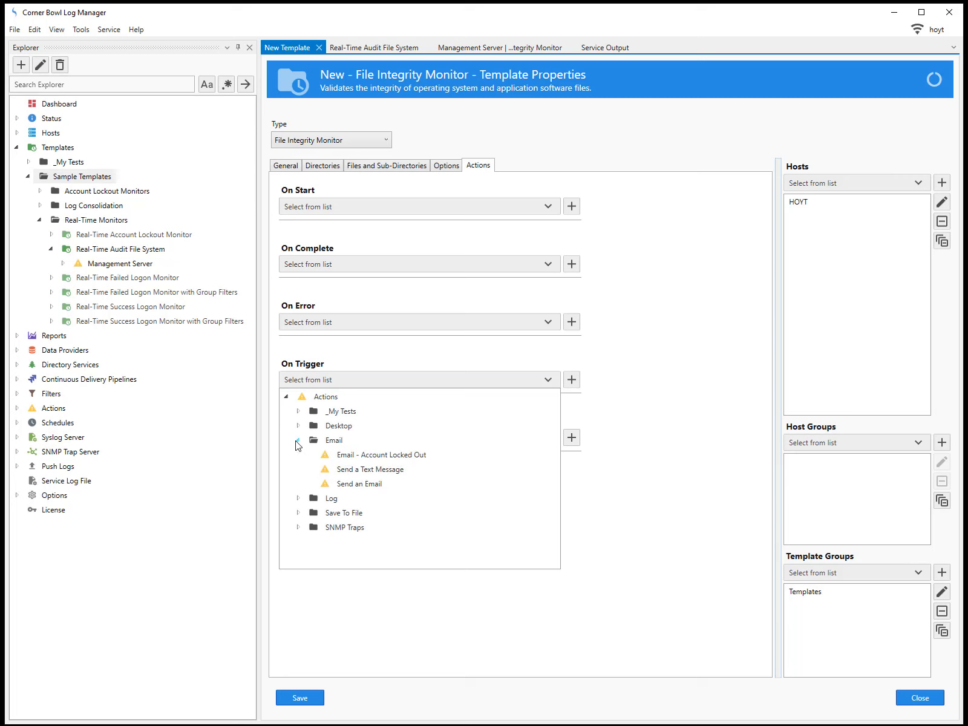
click(342, 485)
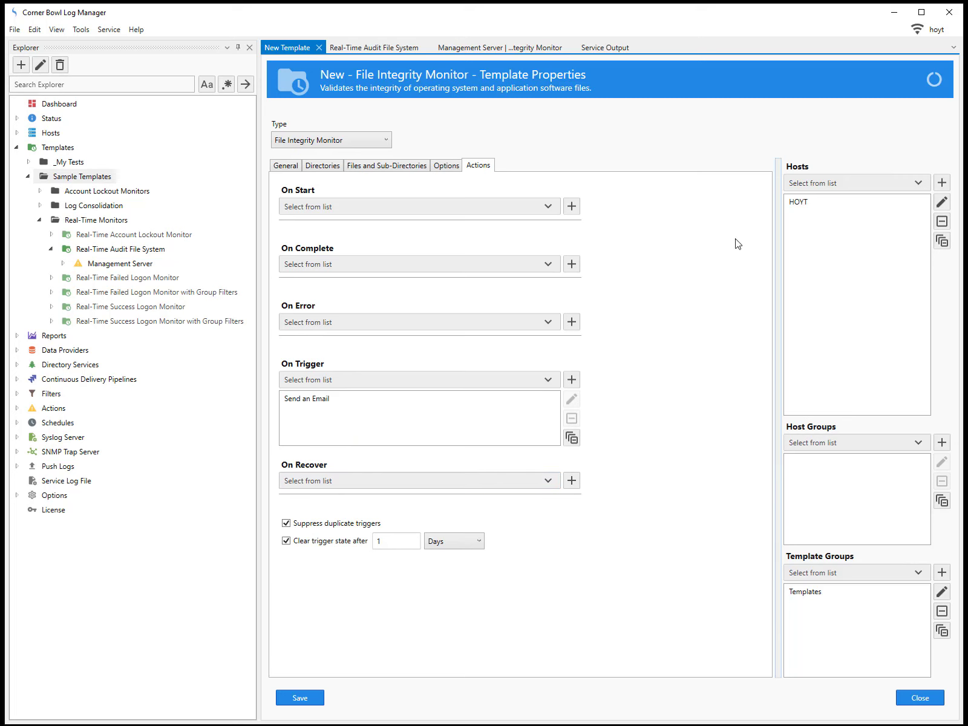
- Check the hosts available for assignment and save the File Integrity Monitor template with HOYT as its host
click(918, 182)
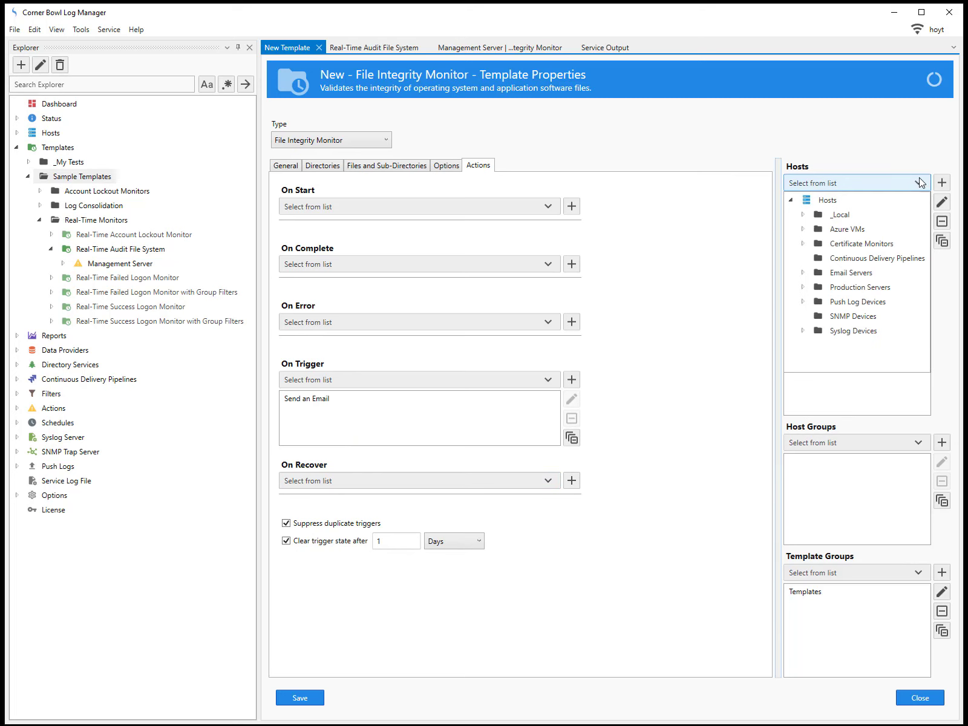
click(918, 161)
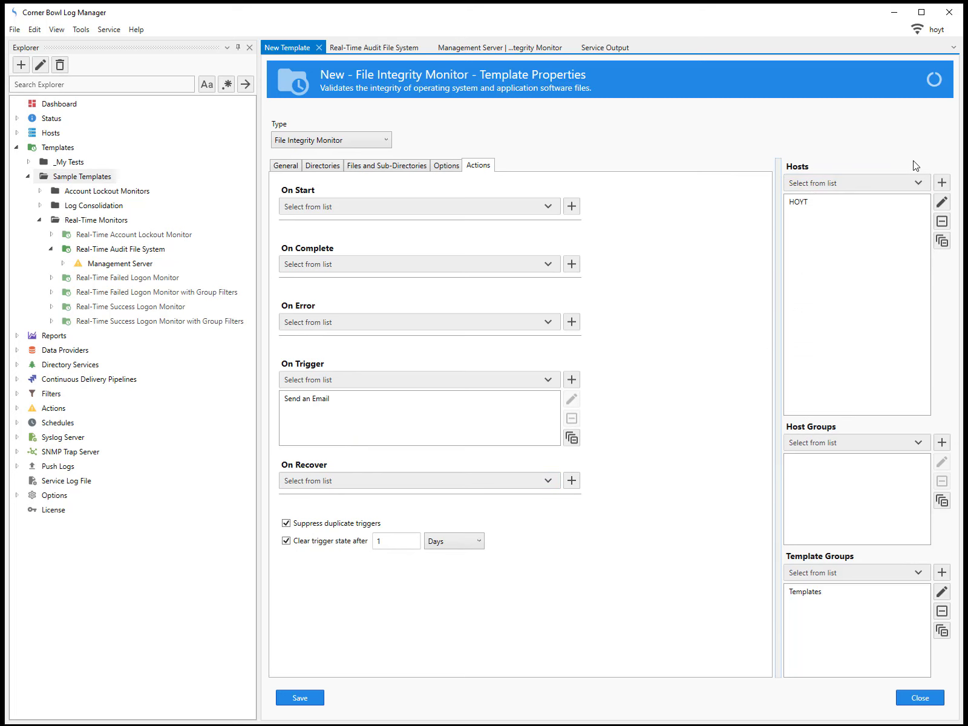
click(315, 700)
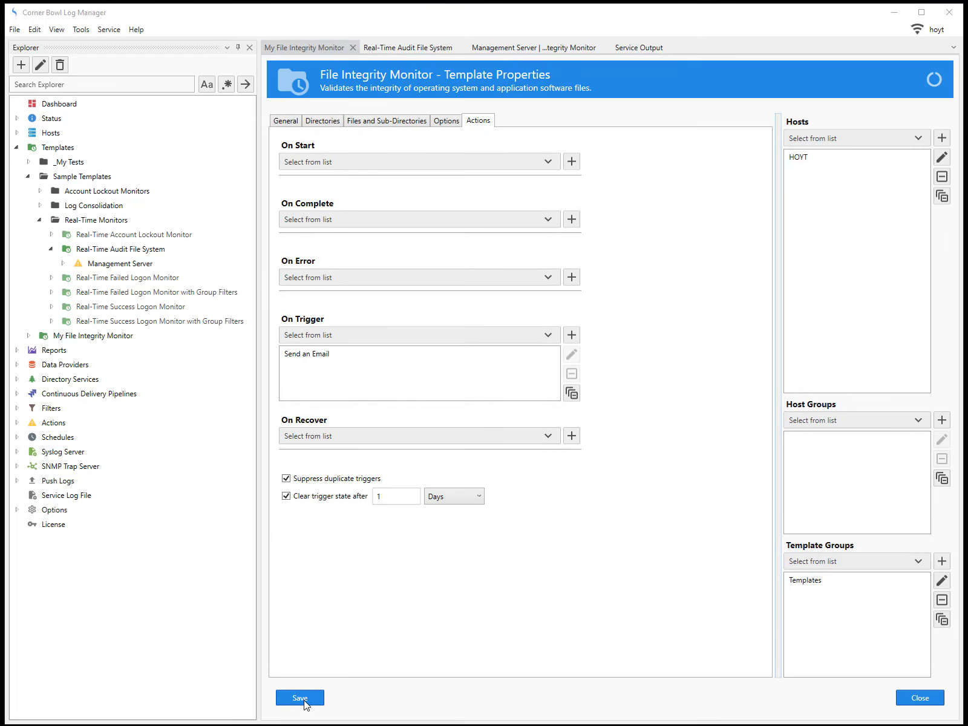
- Explore the HOYT host under My File Integrity Monitor, run a first integrity check, and enlarge the Current Status area
click(28, 336)
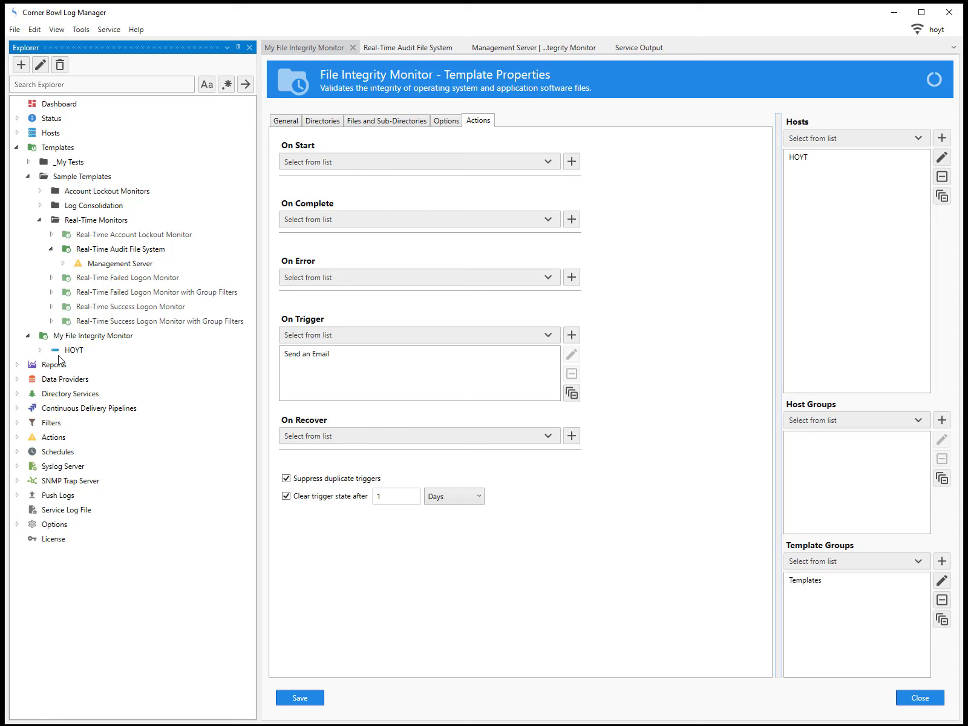
click(73, 351)
right_click(73, 352)
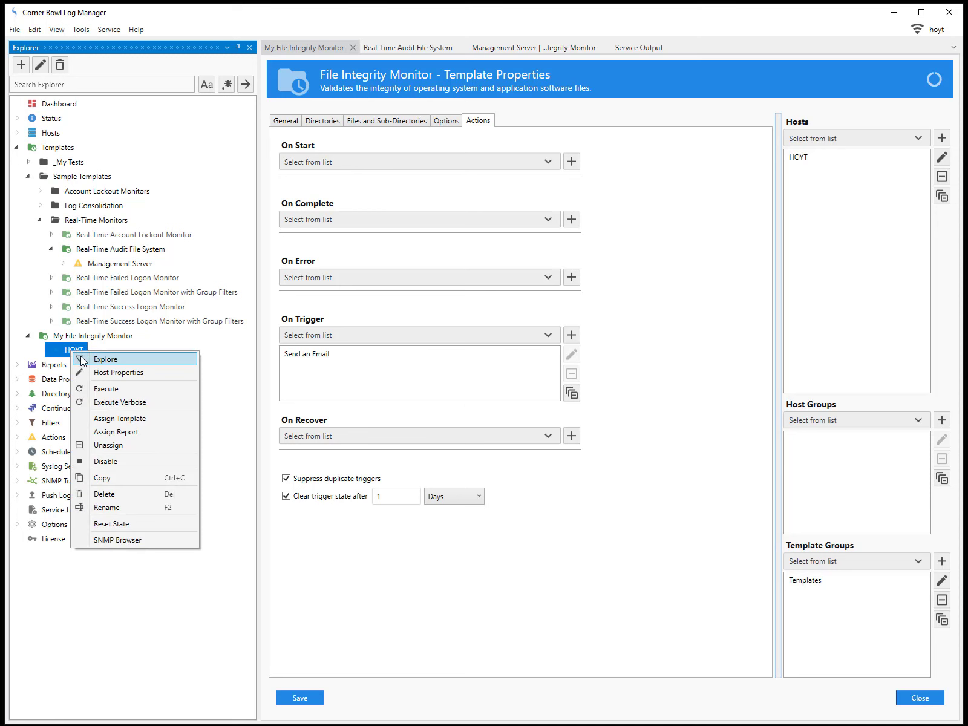
click(83, 360)
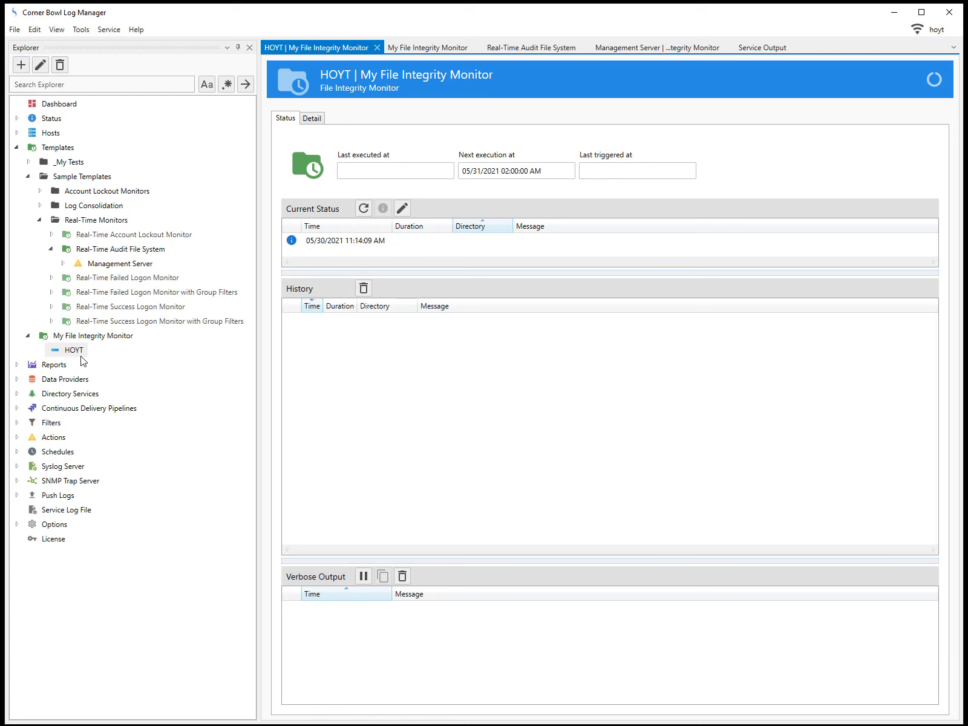
click(363, 208)
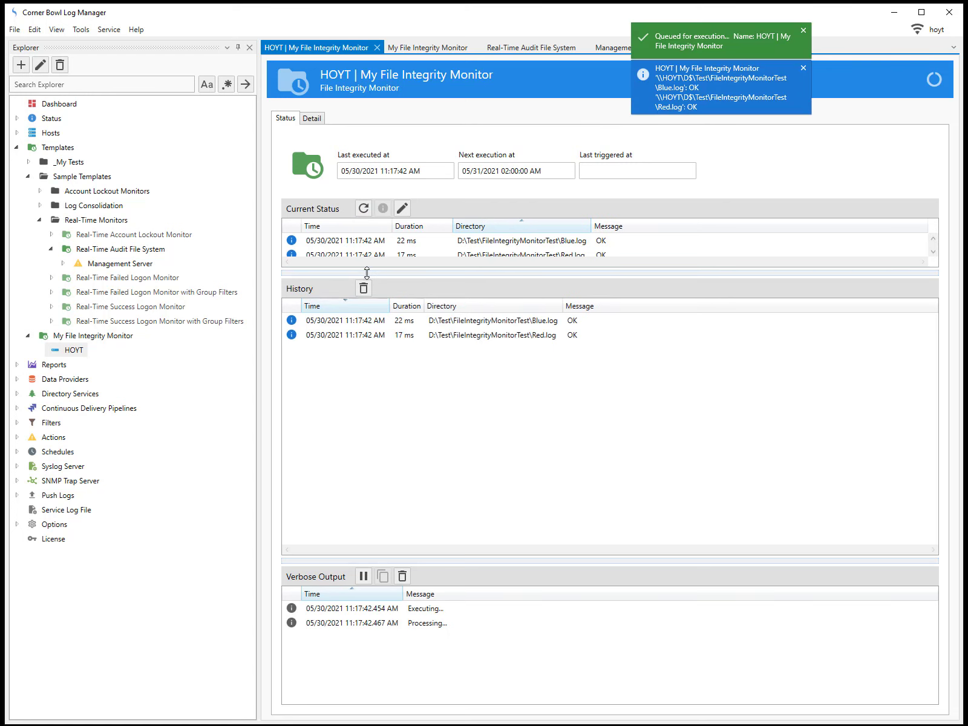
drag(366, 273, 368, 292)
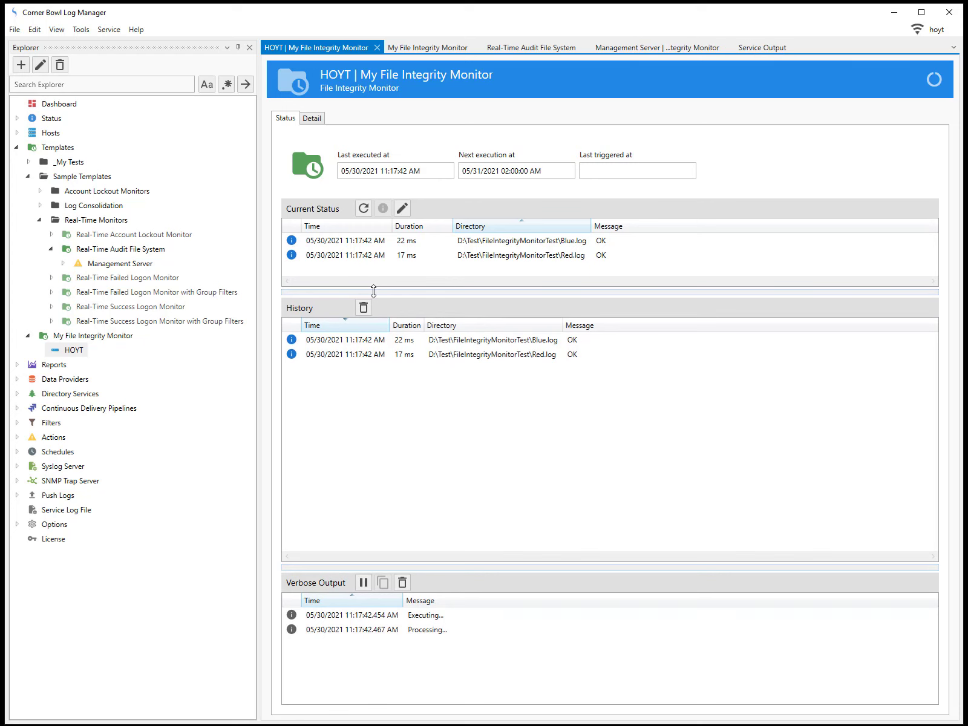
- Rerun the integrity check on HOYT for the modified Blue.log and open the detailed comparison of baseline and current file attributes
key(alt+Tab)
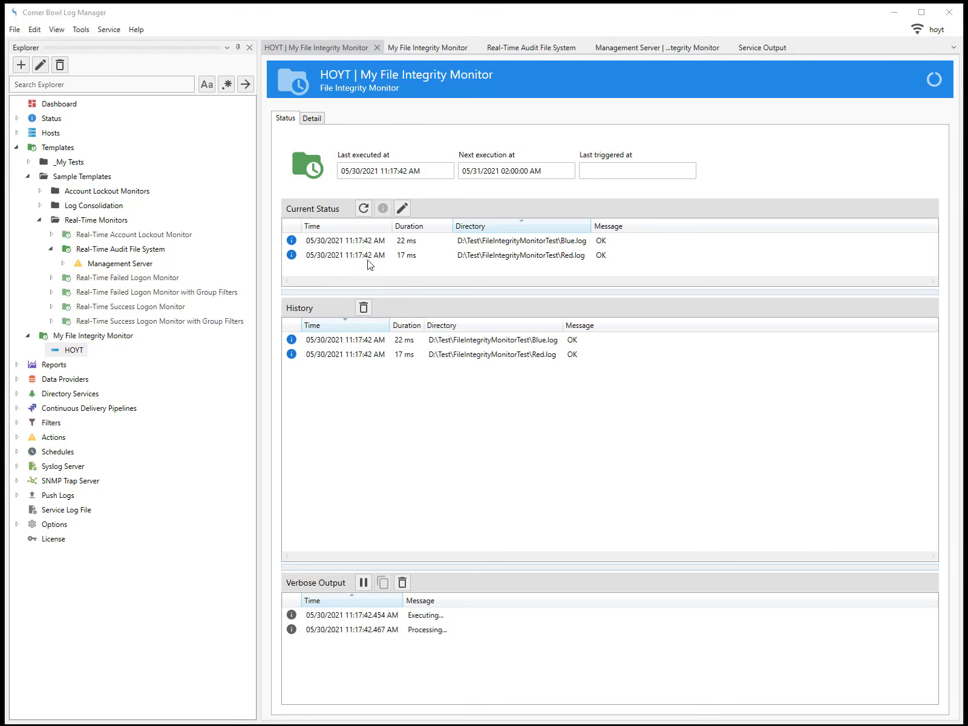
click(363, 208)
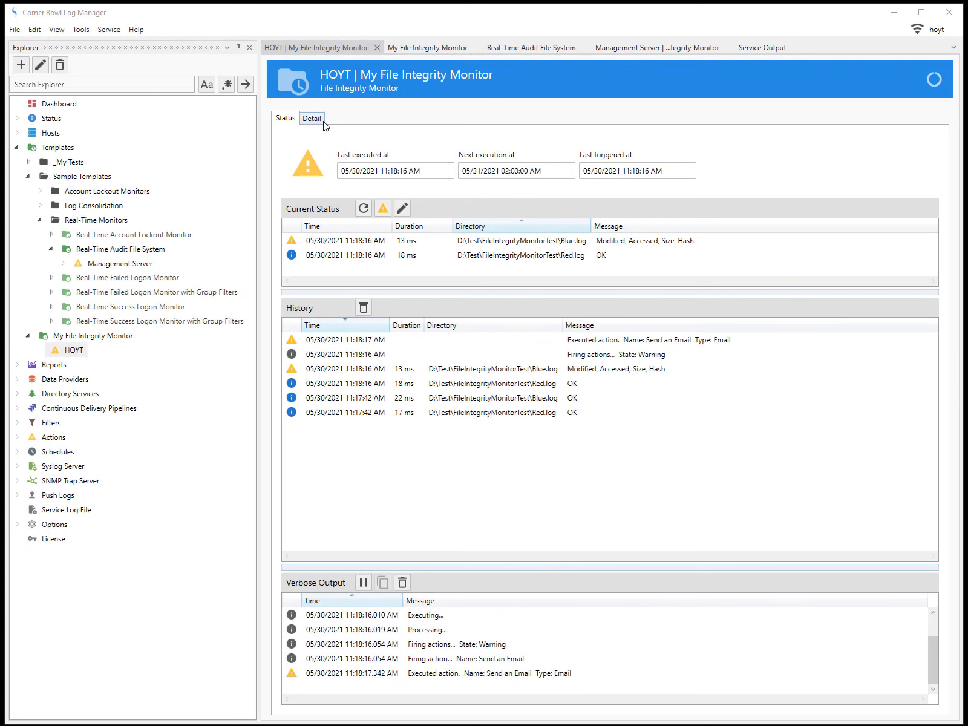
click(324, 123)
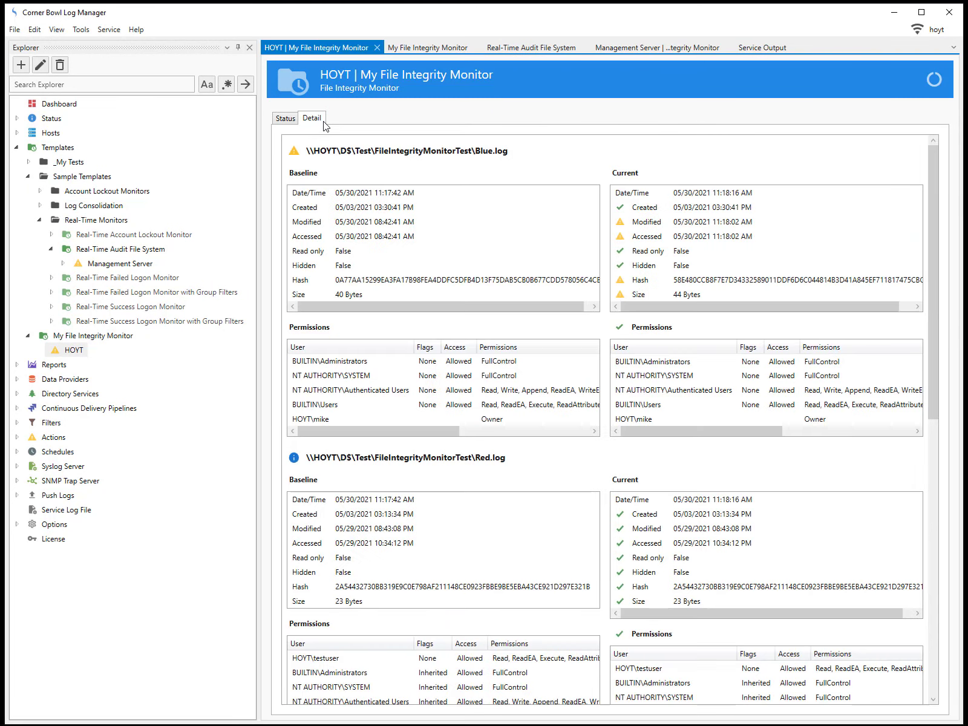